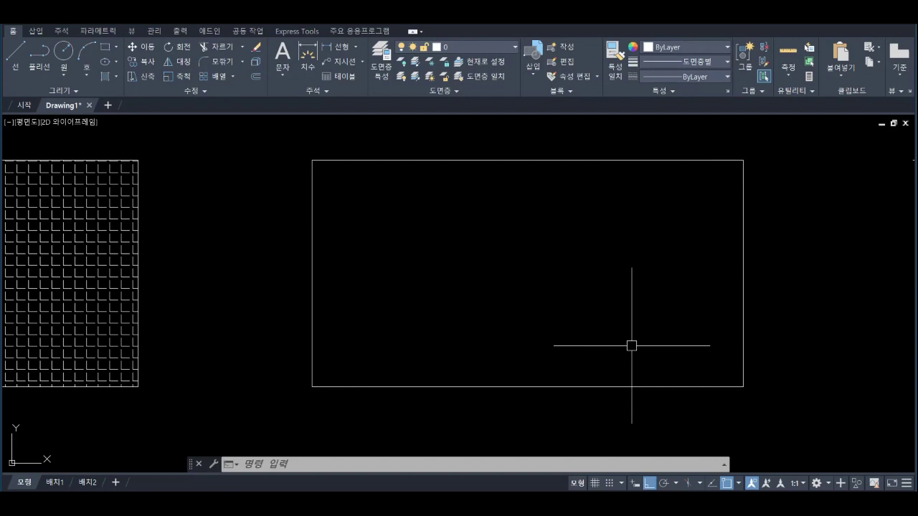
Try to hatch the empty rectangle from a point inside it while zoomed in so far that its edges lie outside the view.
middle_drag(582, 313, 525, 326)
scroll(526, 326, up, 3)
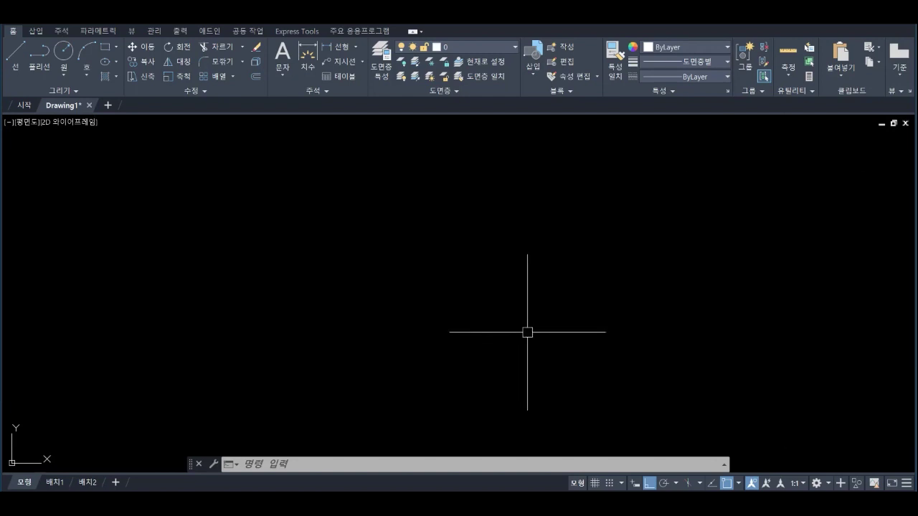
text(h)
key(Return)
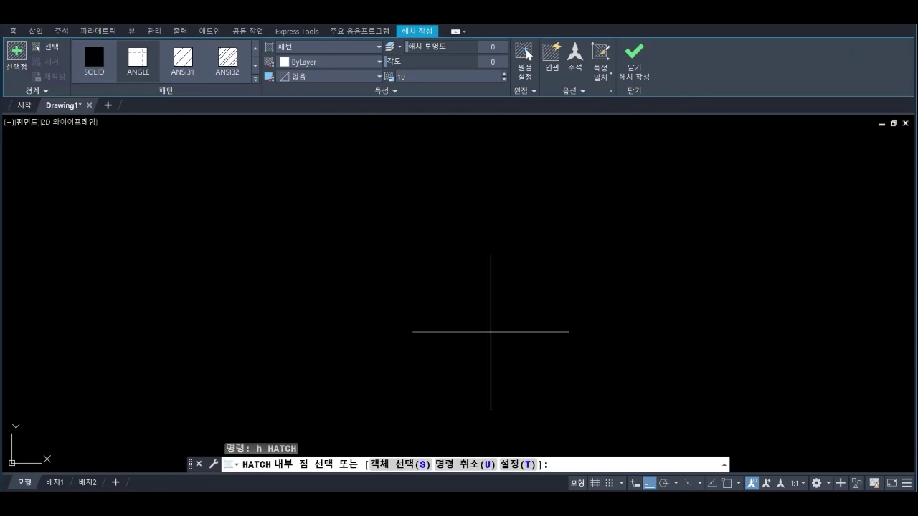
click(430, 329)
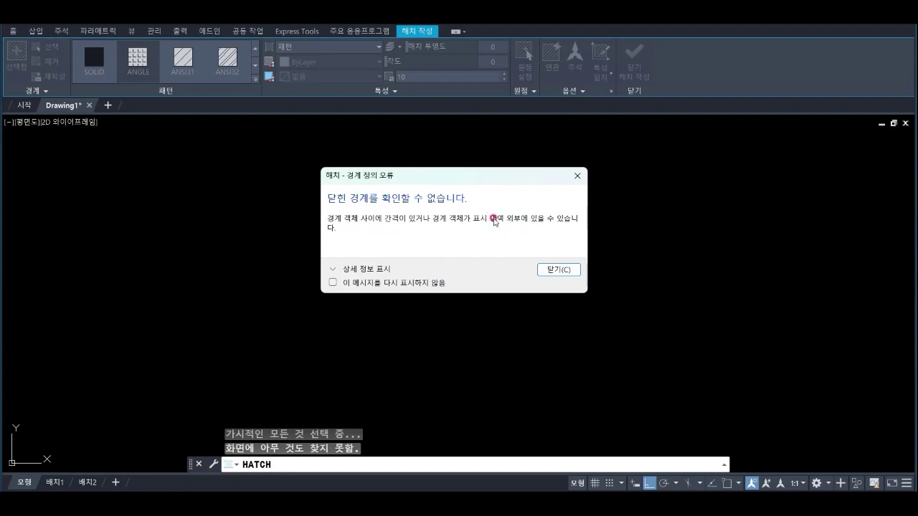
click(564, 272)
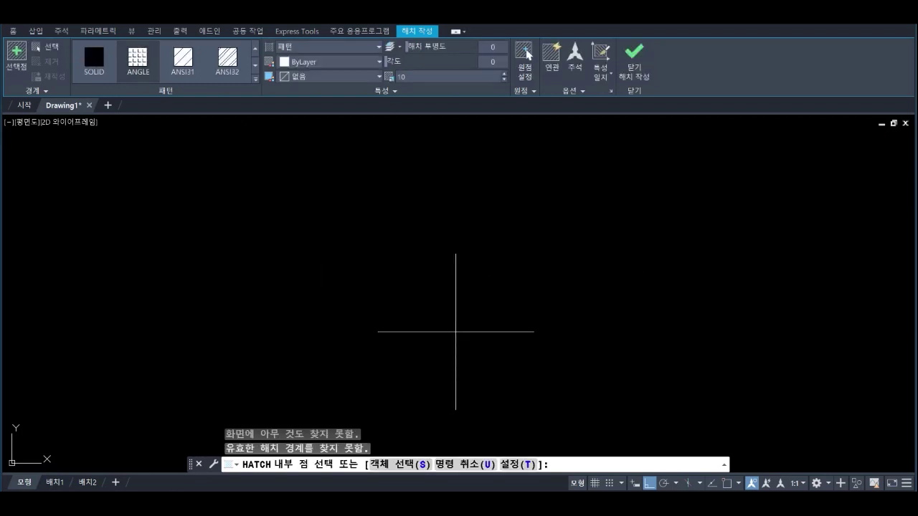
Hatch the empty rectangle with the ANGLE pattern at scale 10, with its whole outline in view.
scroll(456, 331, down, 5)
scroll(459, 327, up, 2)
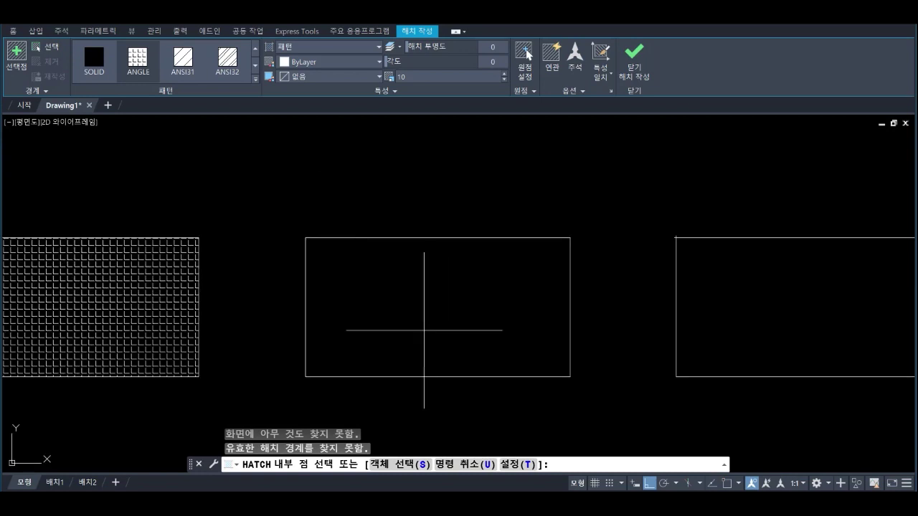
click(419, 329)
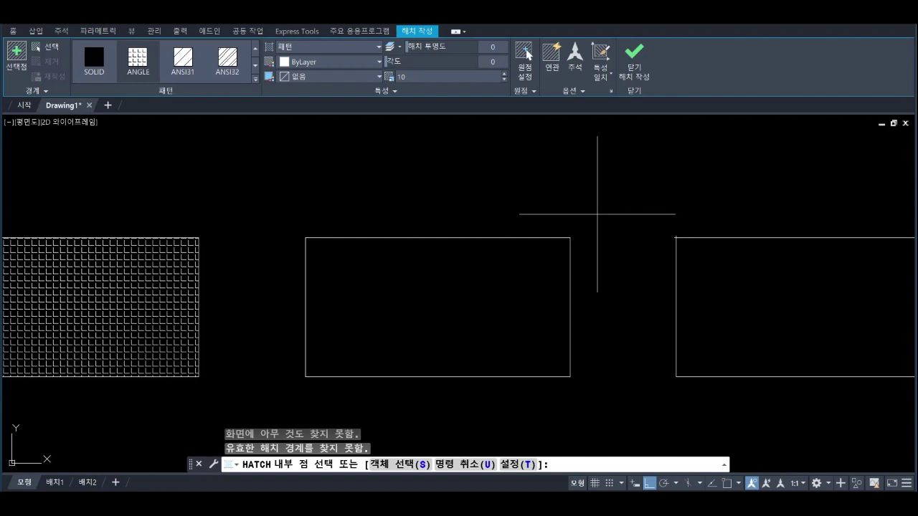
click(426, 320)
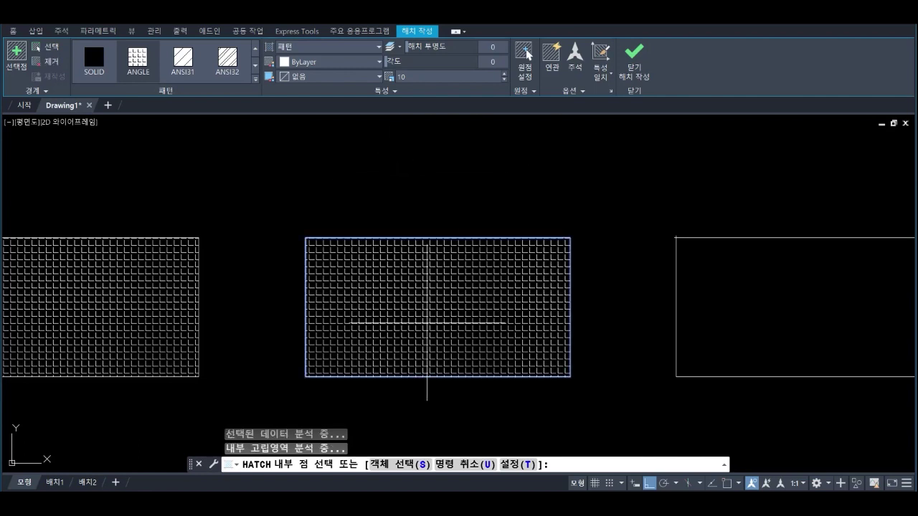
key(Return)
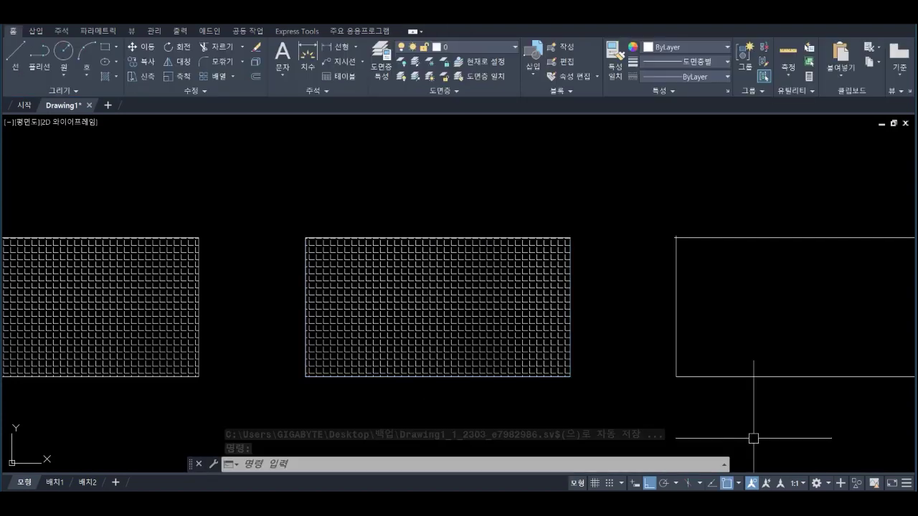
Try to hatch the next empty rectangle, whose upper corners are not cleanly joined, with the ANGLE pattern.
mouse_move(752, 435)
middle_down()
mouse_move(649, 404)
mouse_move(486, 410)
mouse_move(396, 443)
middle_up()
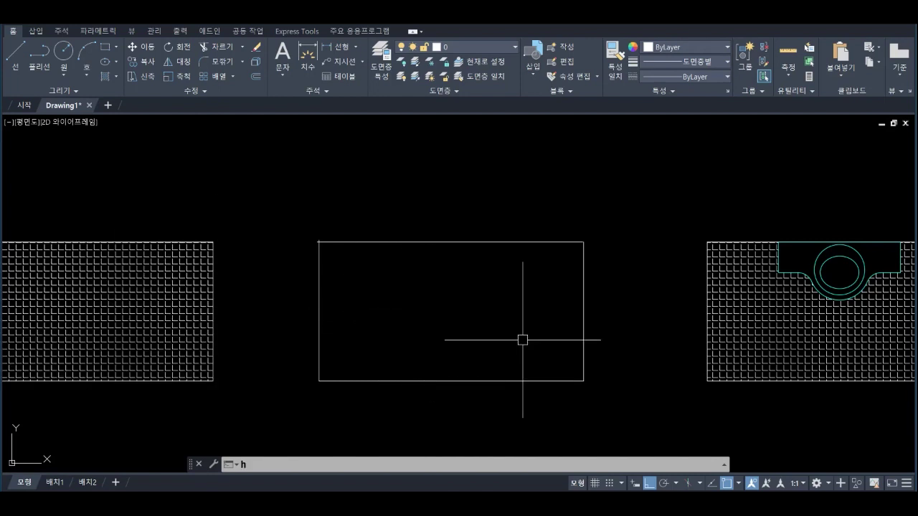
text(h)
key(Return)
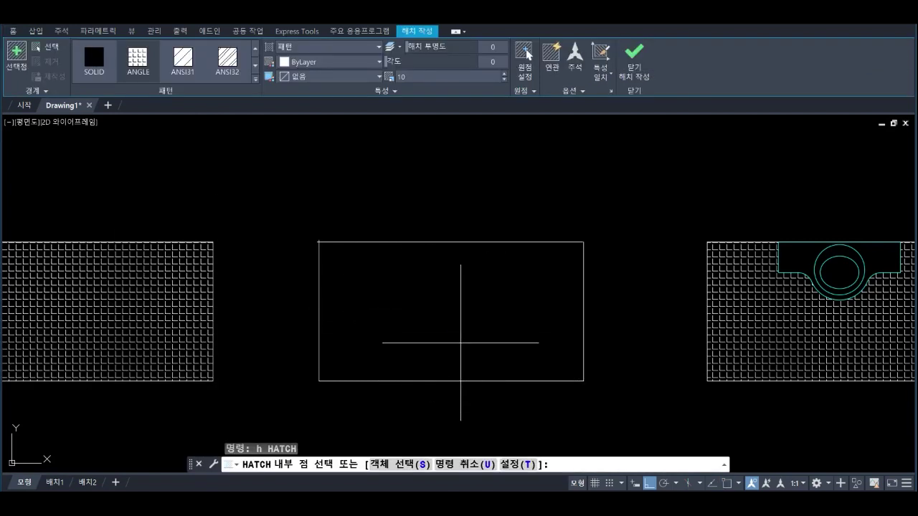
click(461, 342)
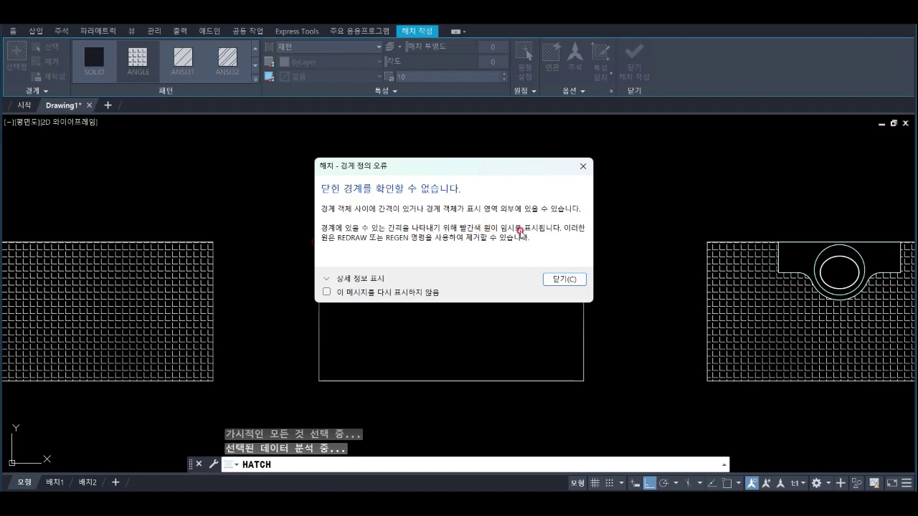
mouse_move(509, 176)
mouse_down()
mouse_move(469, 199)
mouse_move(469, 263)
mouse_move(802, 293)
mouse_up()
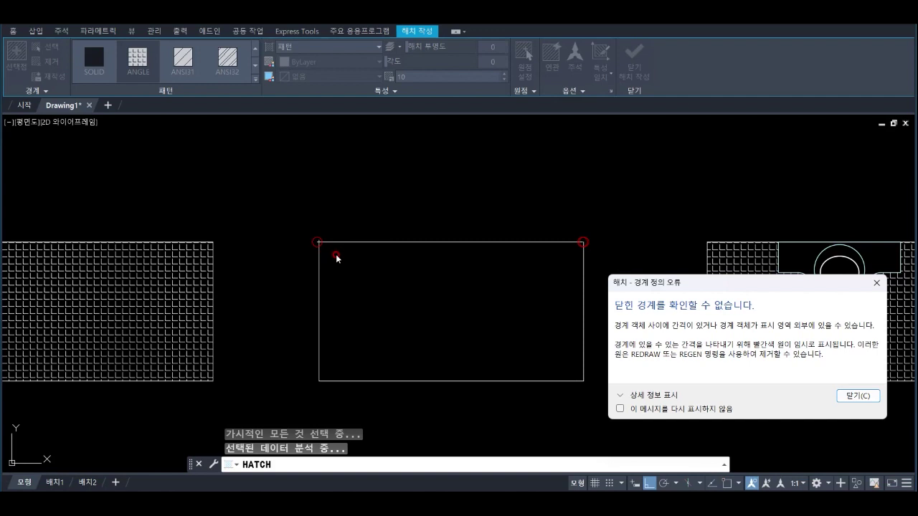
click(851, 399)
scroll(543, 246, up, 6)
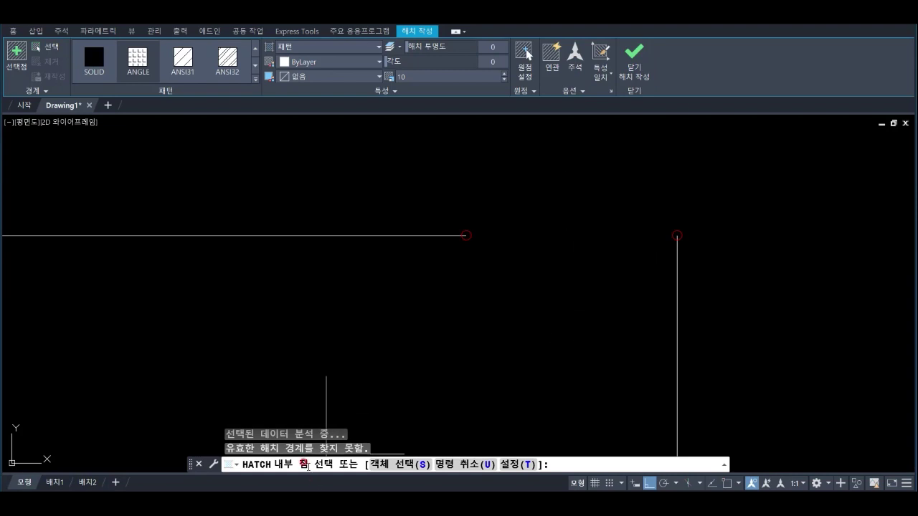
key(Escape)
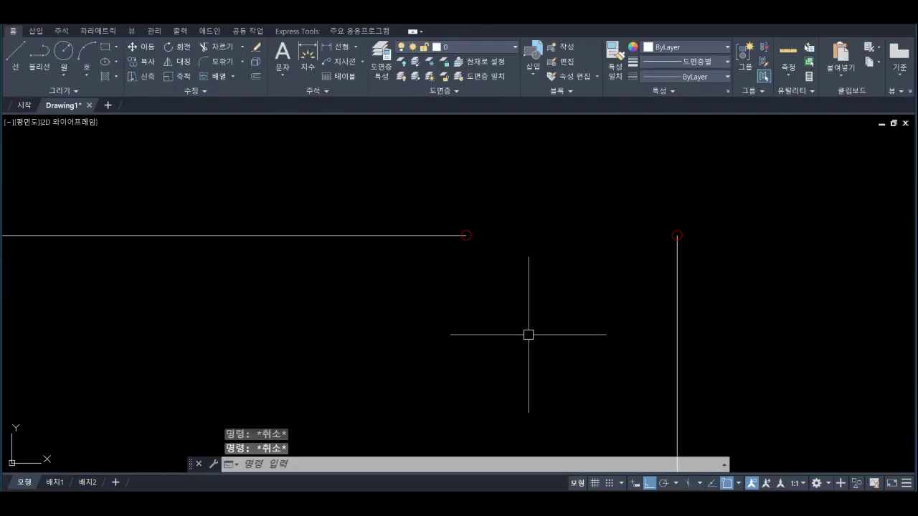
Close the gap at the rectangle's upper-right corner with a radius 0 fillet between the top and right edges.
text(f)
key(Return)
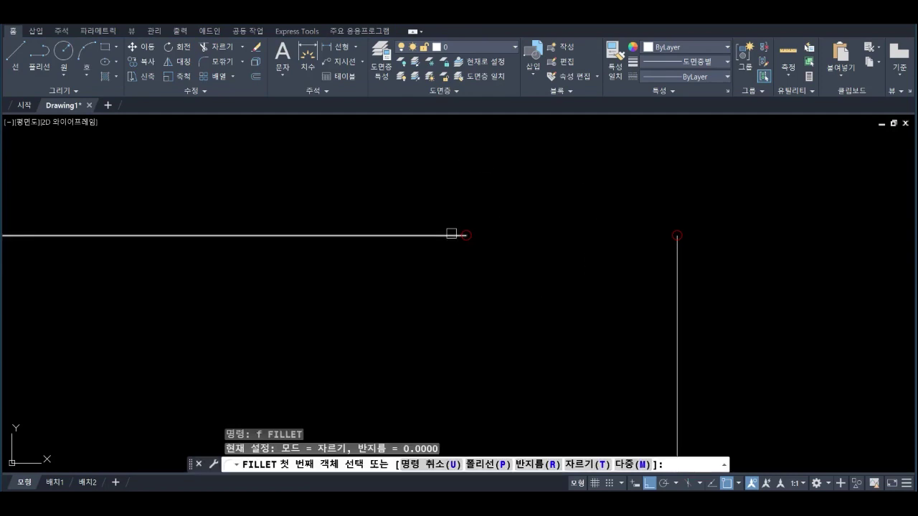
click(451, 234)
click(678, 283)
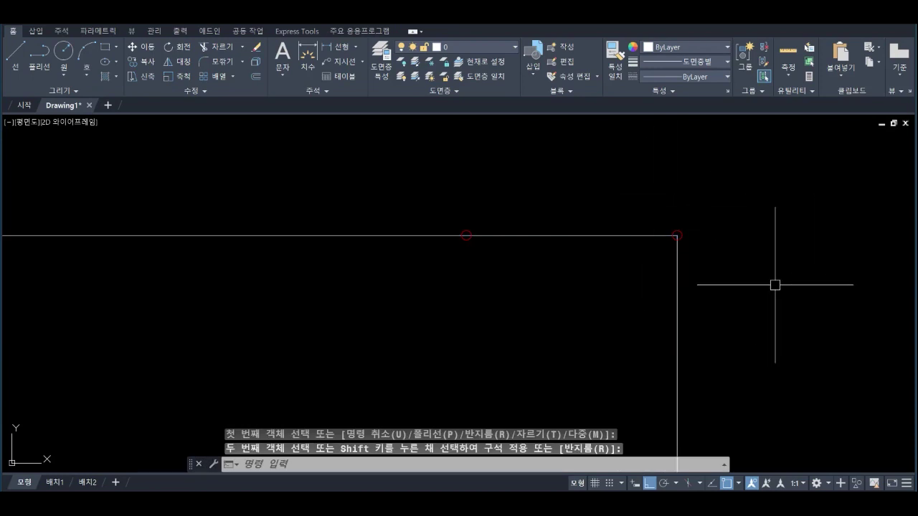
Trim the overlapping lines at the rectangle's upper-left corner with a radius 0 fillet between the left and top edges.
scroll(776, 285, down, 7)
middle_drag(778, 284, 352, 273)
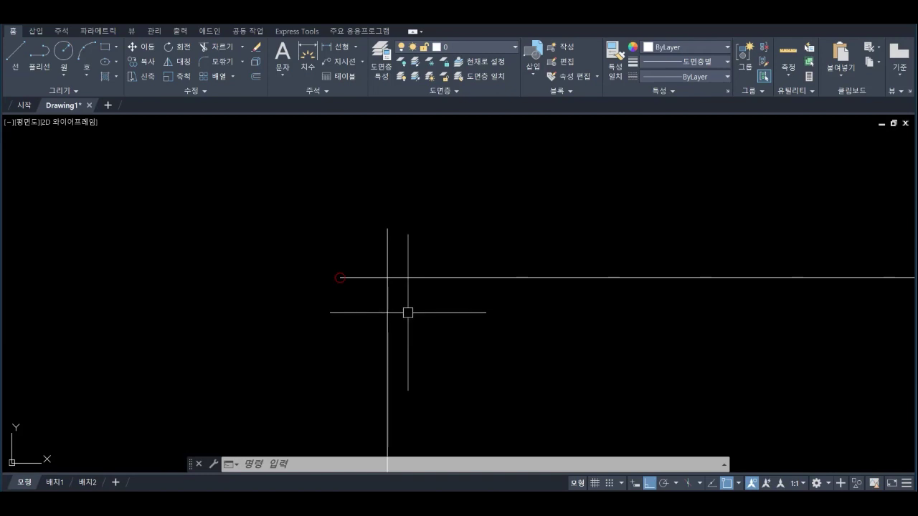
text(f)
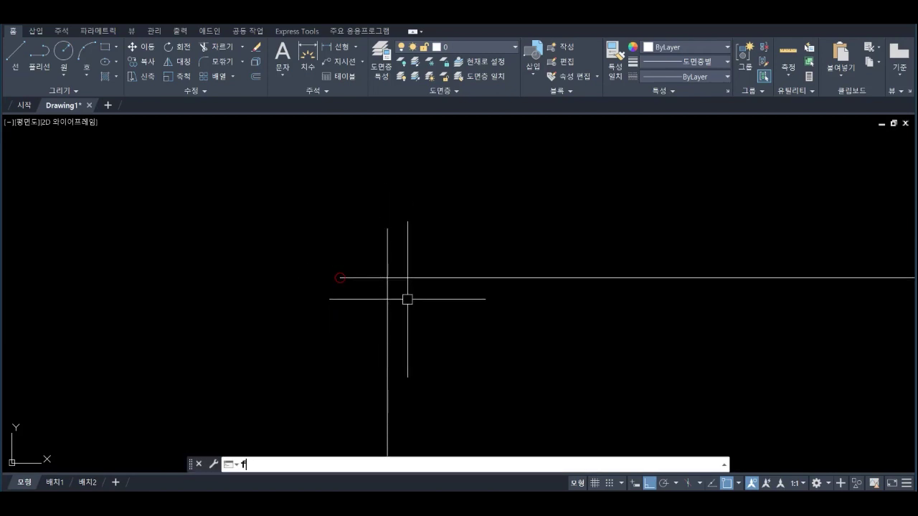
key(Return)
click(387, 297)
click(437, 277)
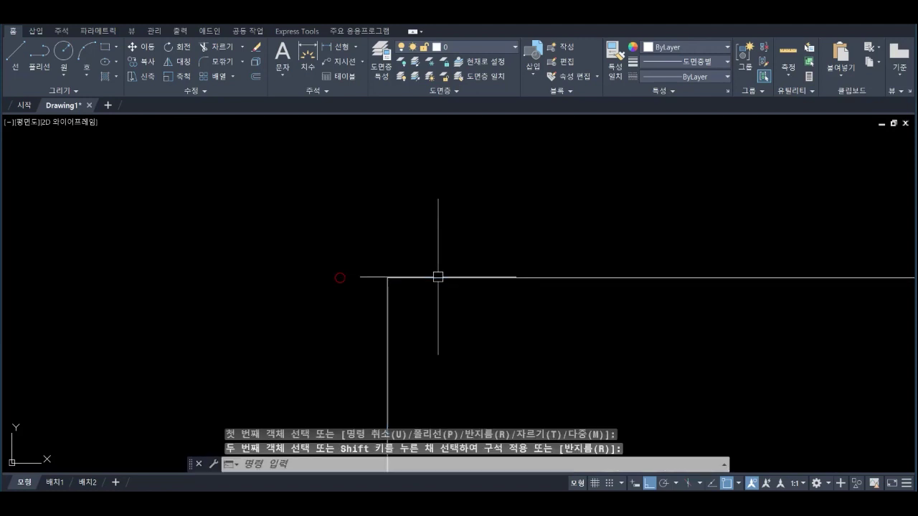
Hatch the repaired rectangle with the ANGLE pattern at scale 10.
scroll(326, 279, down, 10)
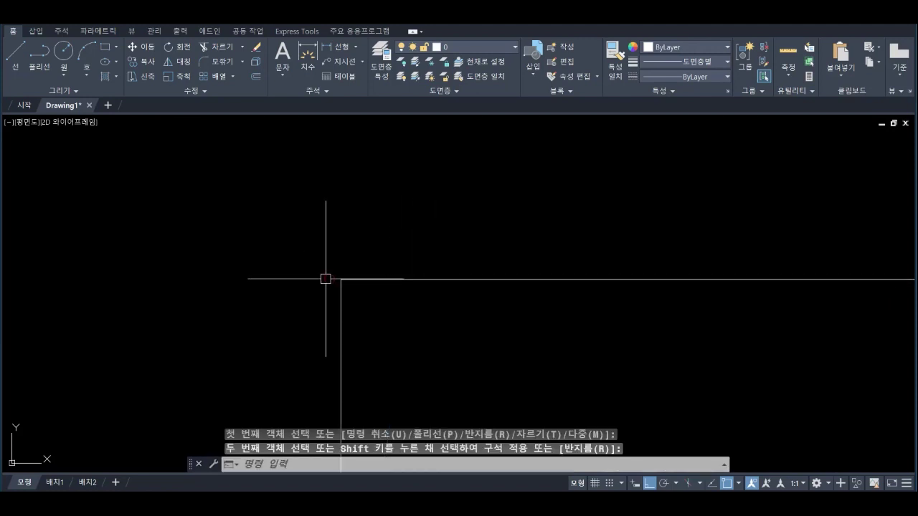
text(h)
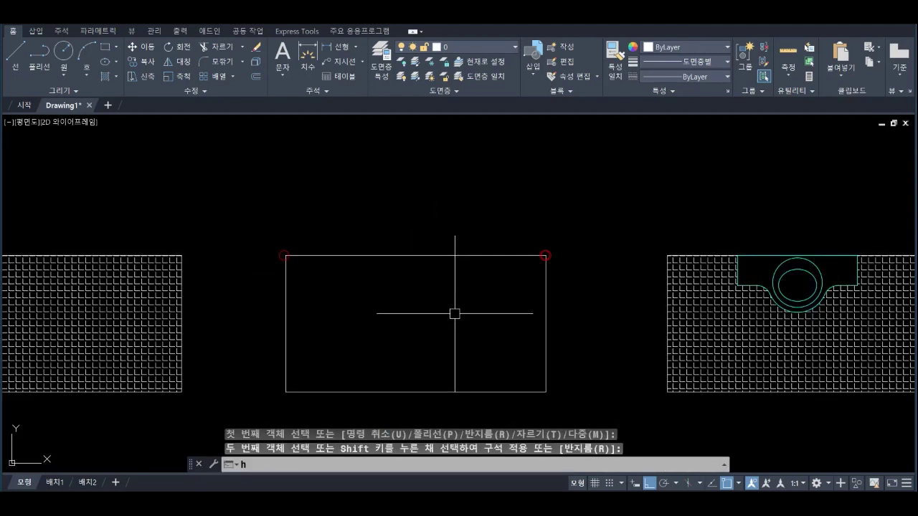
key(Return)
click(454, 314)
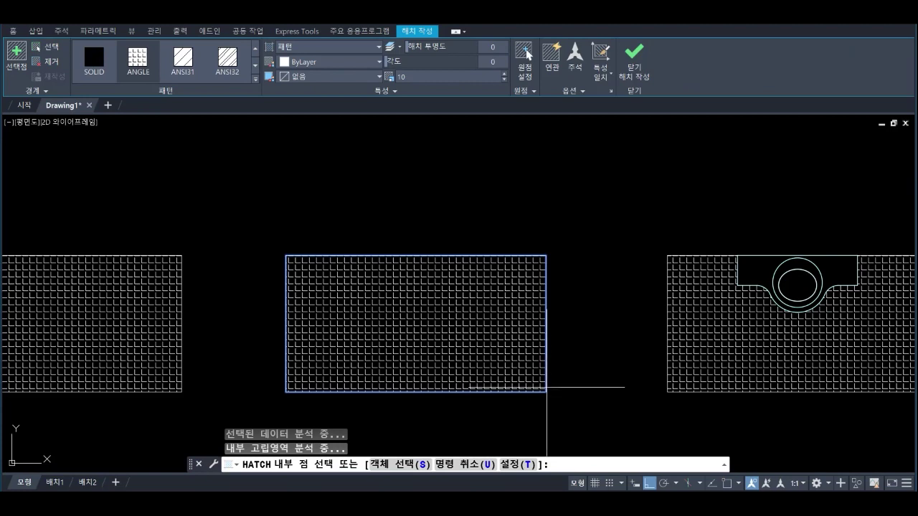
key(Return)
Hatch the rectangle containing the magenta block with the ANGLE pattern at scale 10, picking a point below the block.
middle_drag(599, 408, 765, 400)
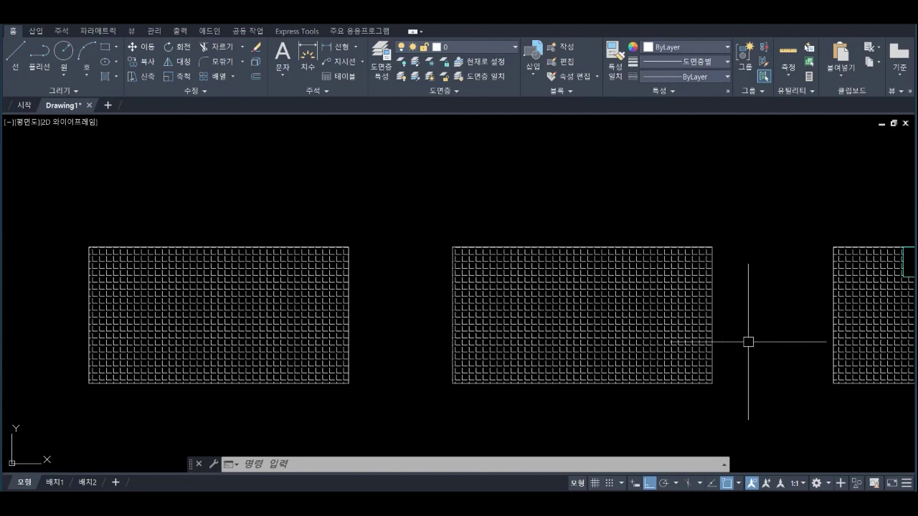
scroll(724, 244, up, 4)
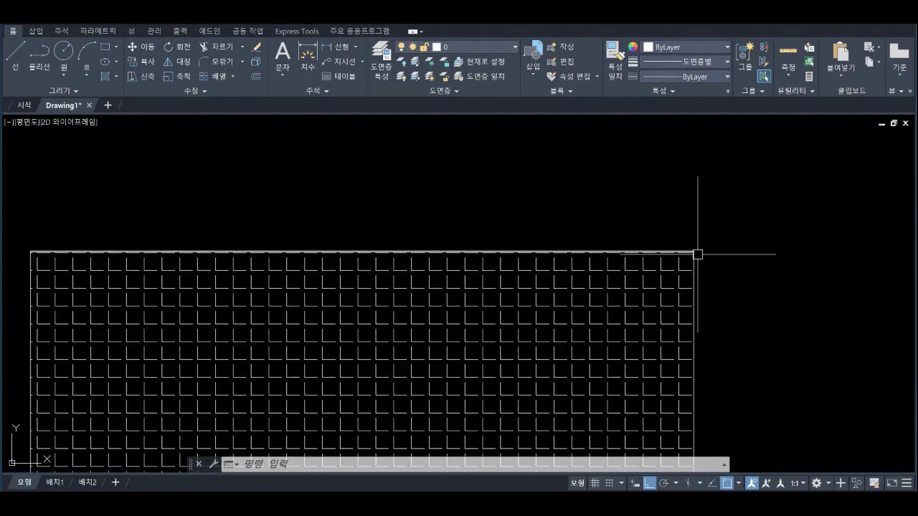
scroll(699, 256, down, 2)
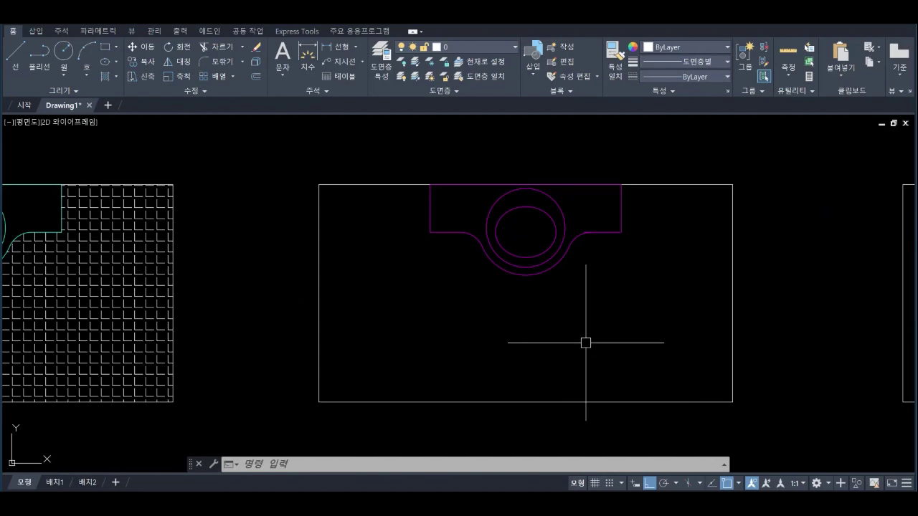
mouse_move(586, 342)
middle_down()
mouse_move(764, 334)
mouse_move(824, 349)
mouse_move(701, 317)
mouse_move(651, 332)
middle_up()
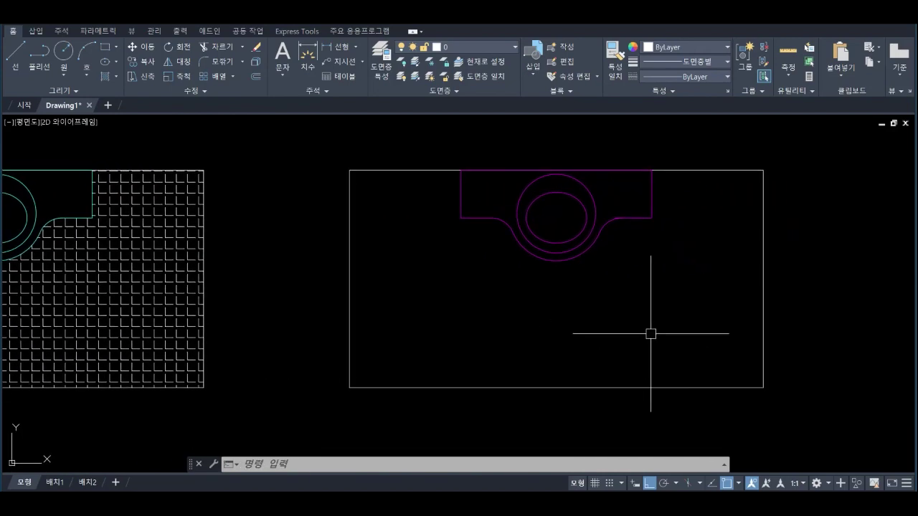
text(h)
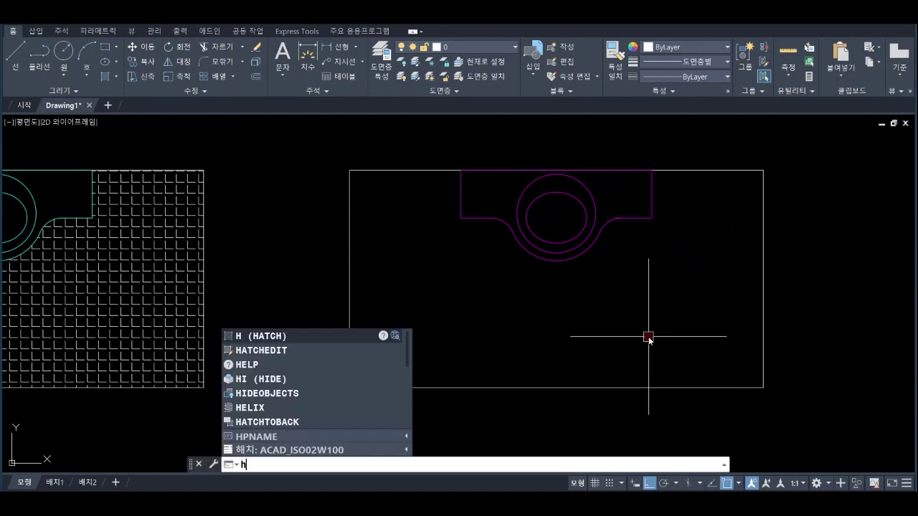
key(Return)
click(556, 305)
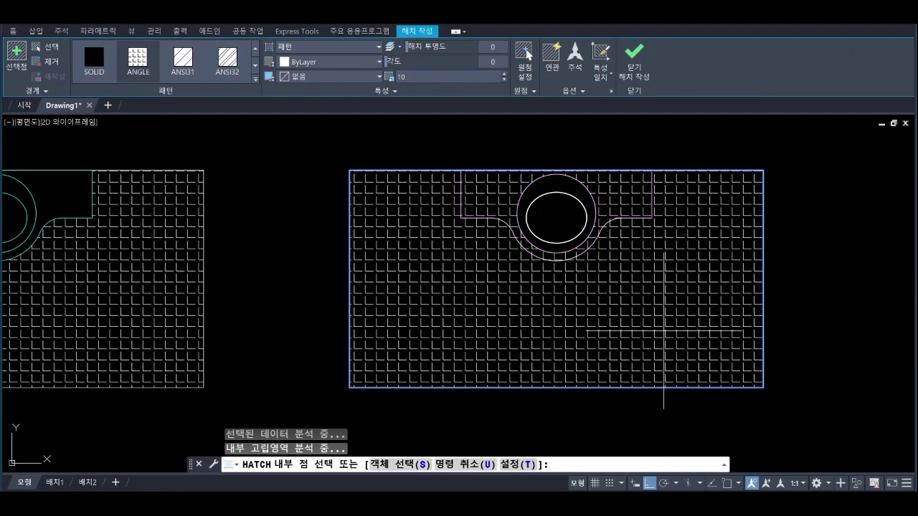
key(Return)
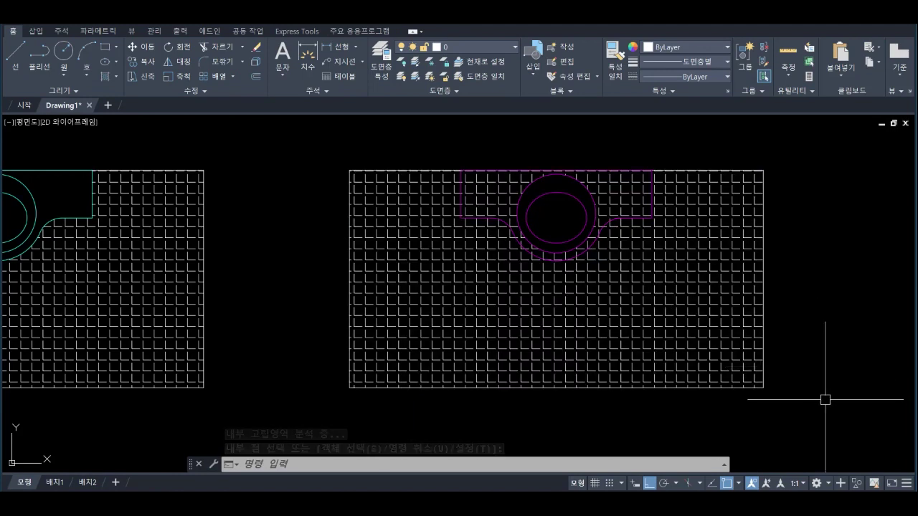
Examine how the hatch meets the magenta block's outline and check which lines belong to the block.
scroll(635, 204, up, 2)
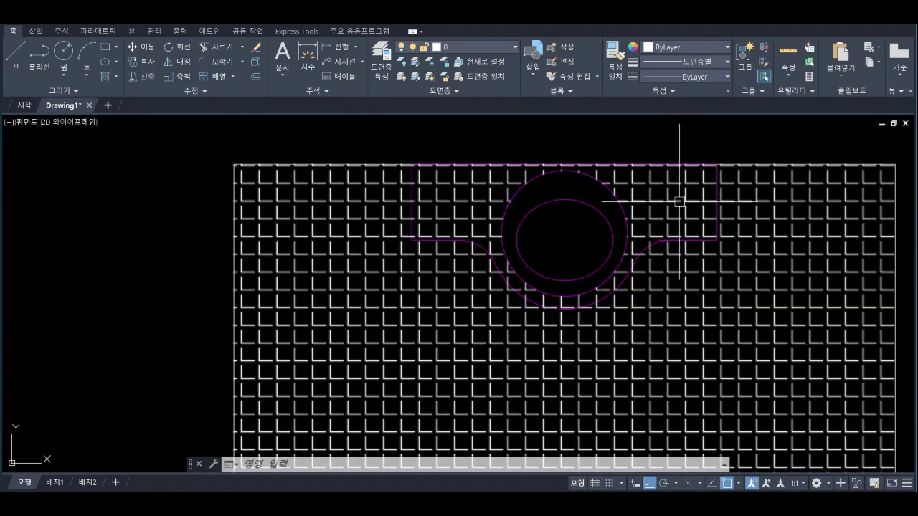
scroll(656, 198, down, 4)
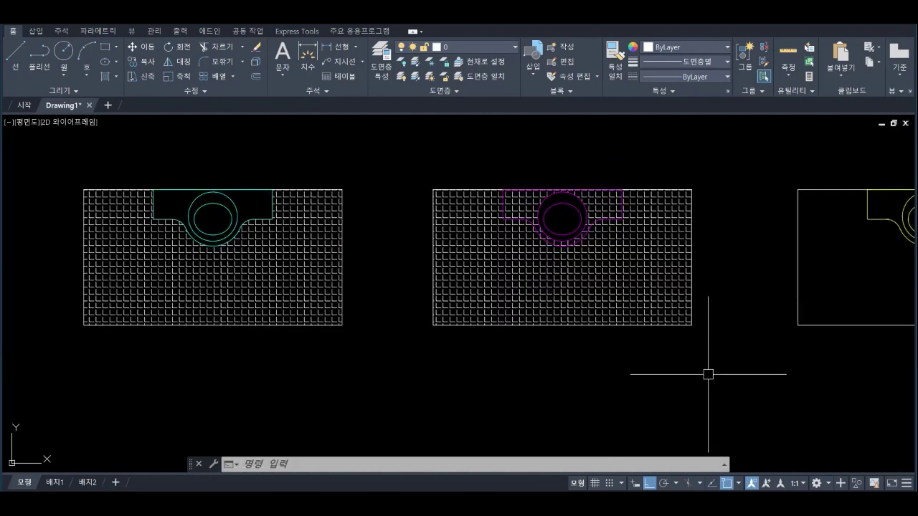
click(578, 218)
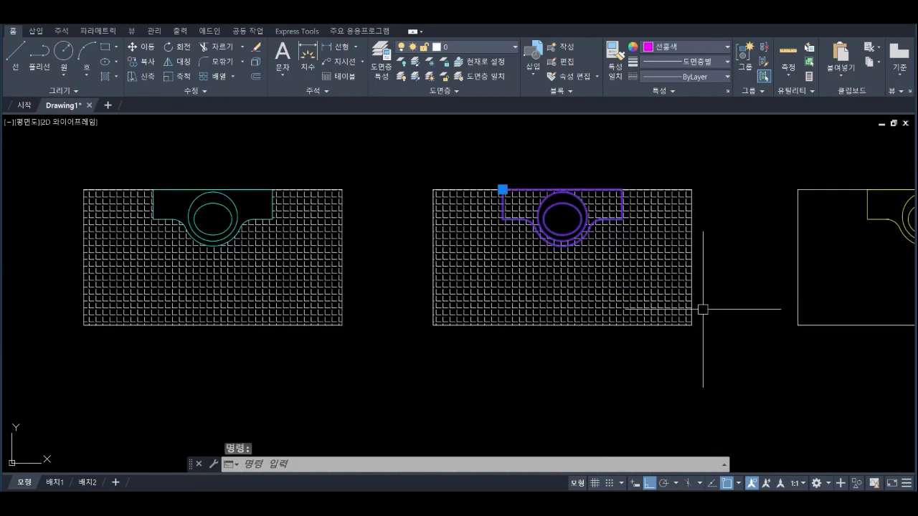
key(Escape)
key(Escape)
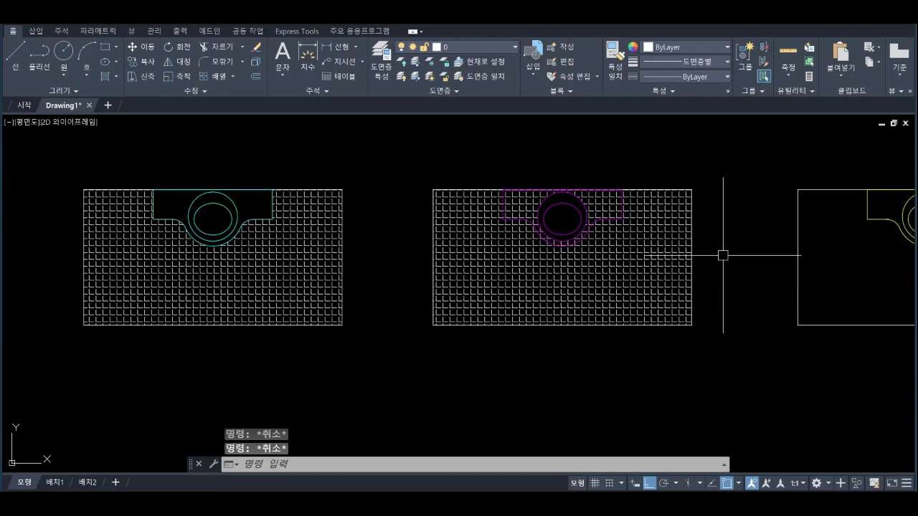
Open the magenta block's definition, 11, in the Block Editor.
scroll(568, 172, up, 2)
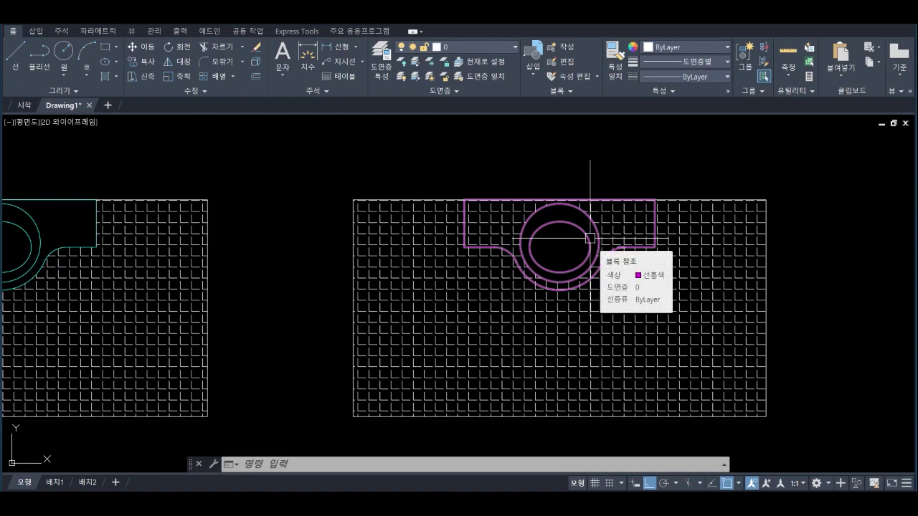
double_click(590, 238)
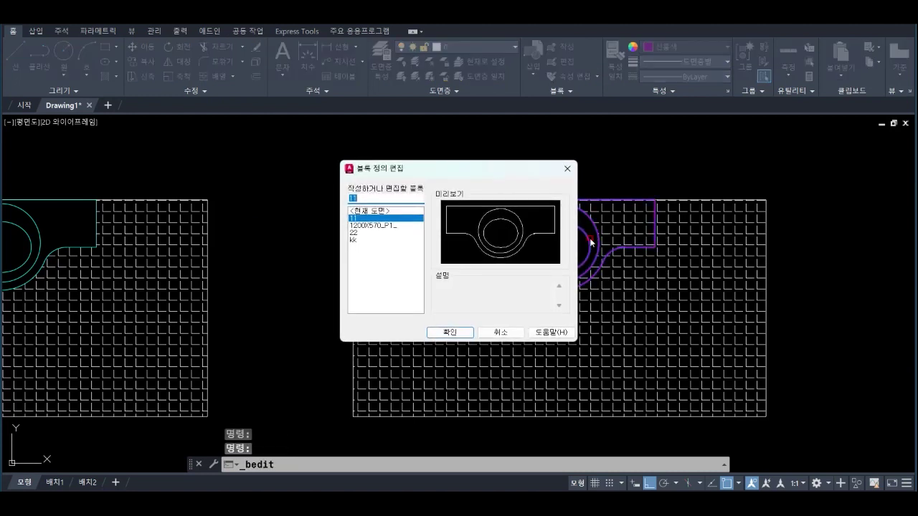
click(451, 333)
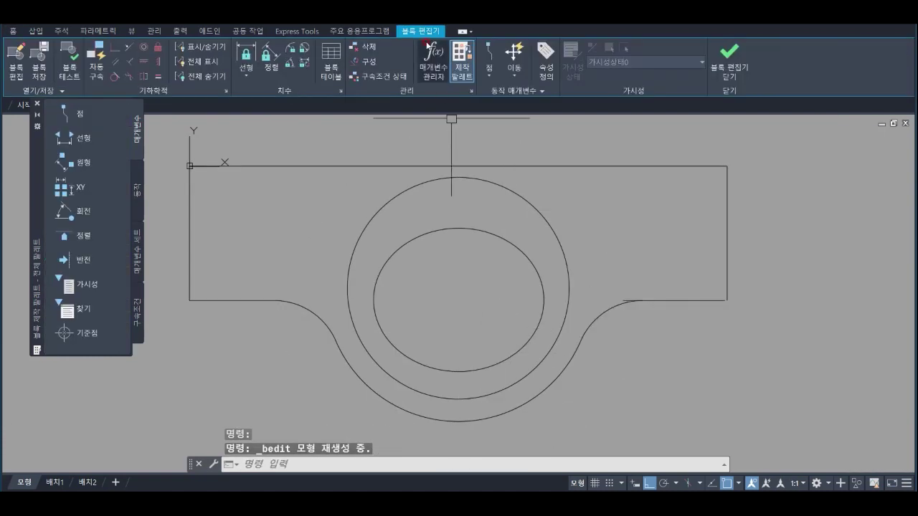
Close the gap at the block's lower-right corner with a radius 0 fillet between the horizontal ledge line and the right vertical edge.
mouse_move(630, 373)
middle_down()
mouse_move(667, 383)
mouse_move(652, 376)
middle_up()
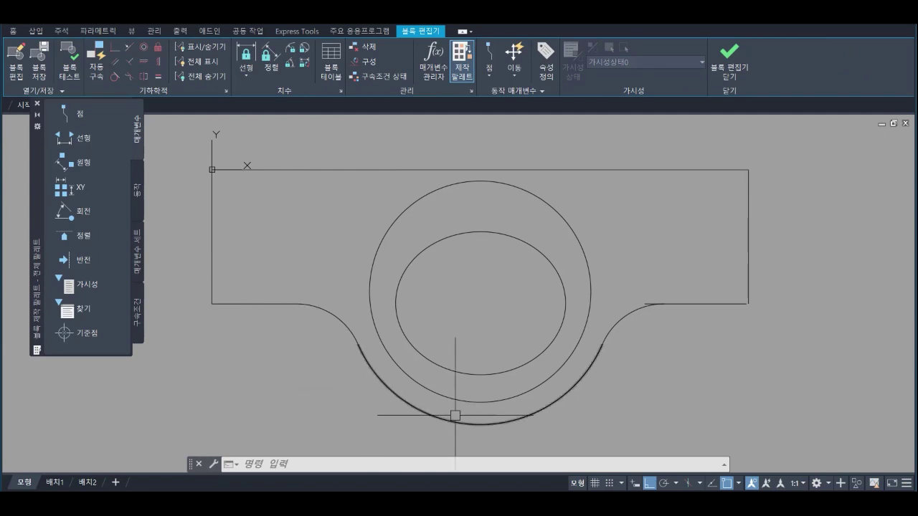
scroll(745, 287, up, 4)
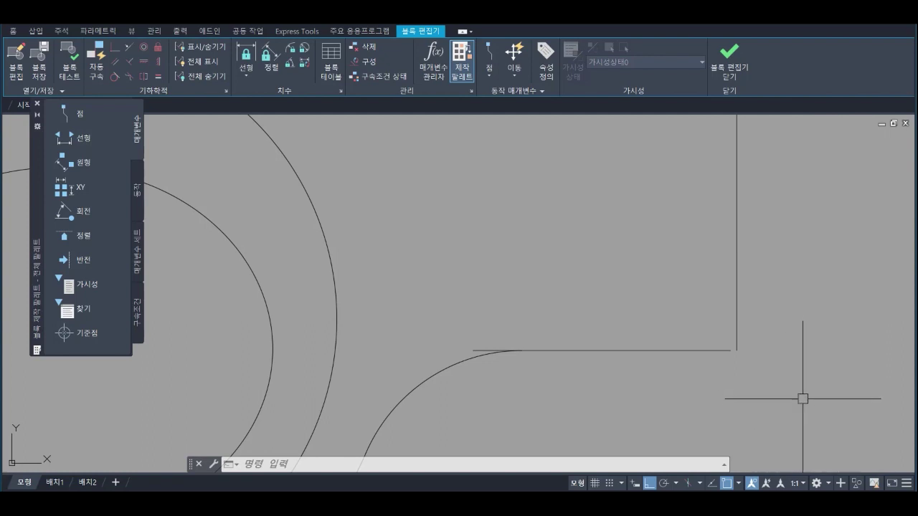
text(f)
key(Return)
click(715, 349)
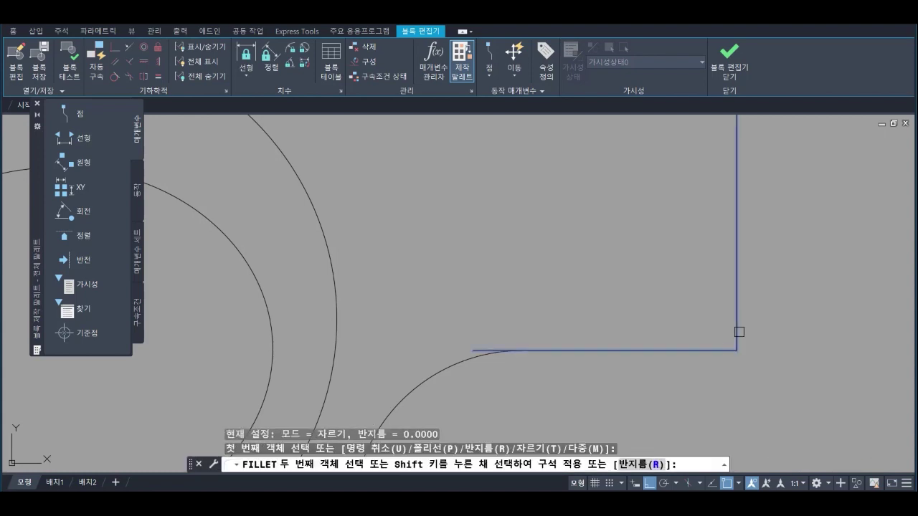
click(738, 328)
Trim the ledge line's overhang with a radius 0 fillet between the block's right-hand curved shoulder and that line.
key(Return)
click(452, 366)
click(558, 353)
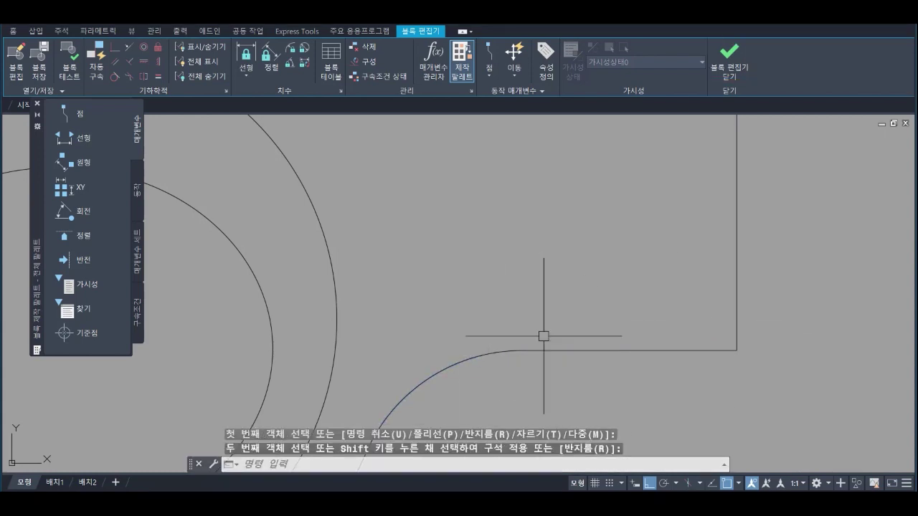
Close the Block Editor and save the changes to block 11.
scroll(636, 280, down, 6)
click(727, 75)
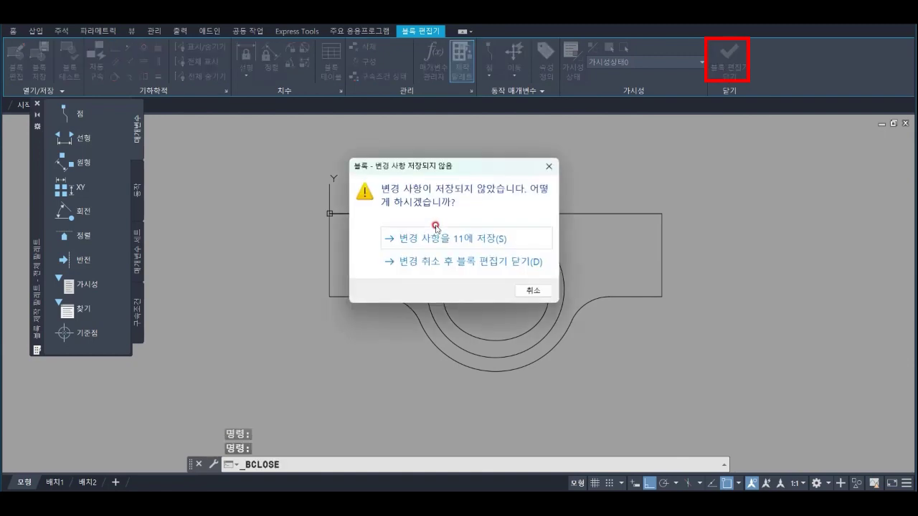
click(491, 241)
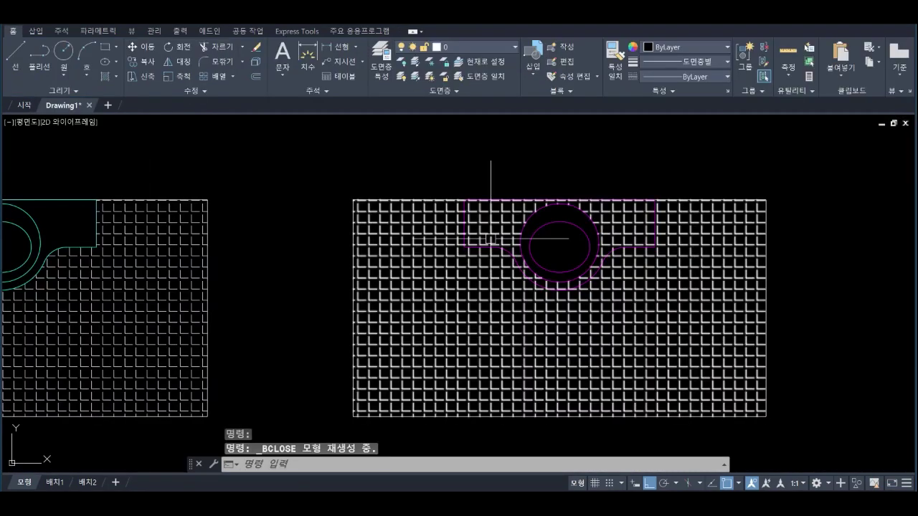
Delete the existing hatch from the rectangle containing the magenta block.
middle_drag(701, 350, 648, 336)
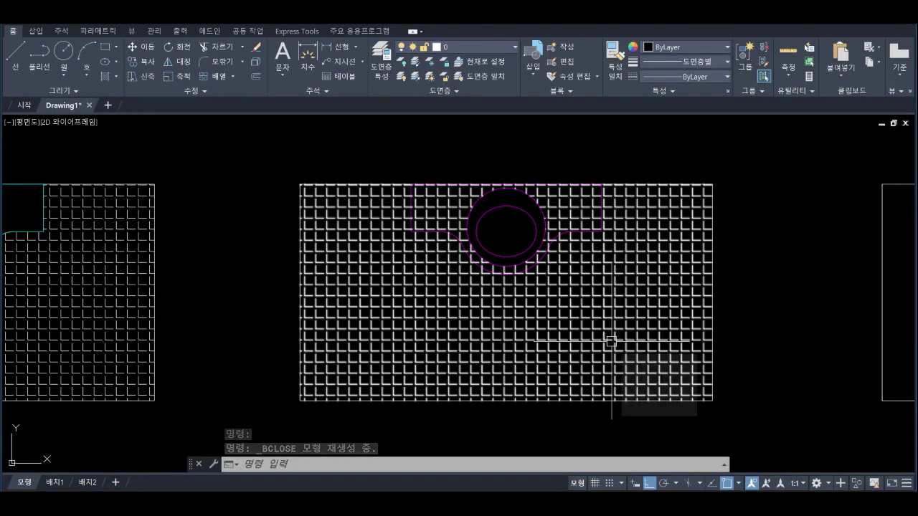
click(635, 388)
key(Delete)
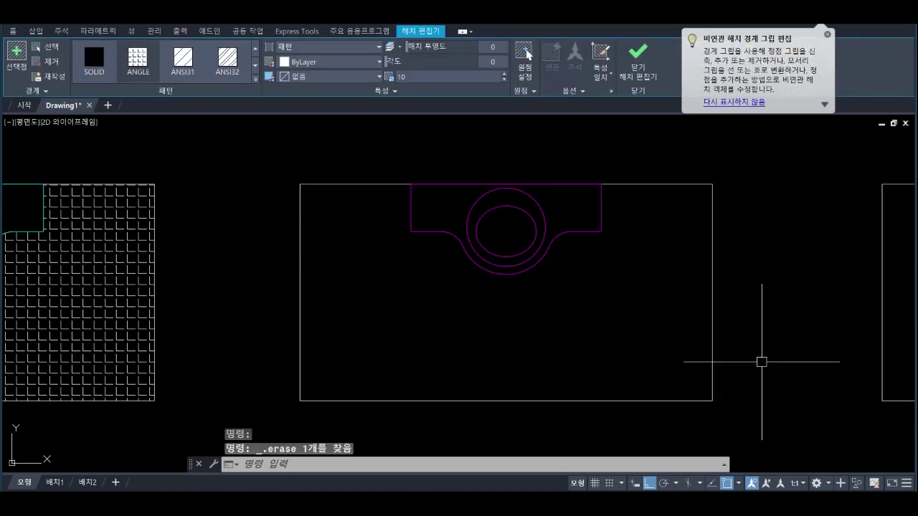
Hatch the magenta block's rectangle again with the ANGLE pattern at scale 10, picking a point below the repaired block.
text(h)
key(Return)
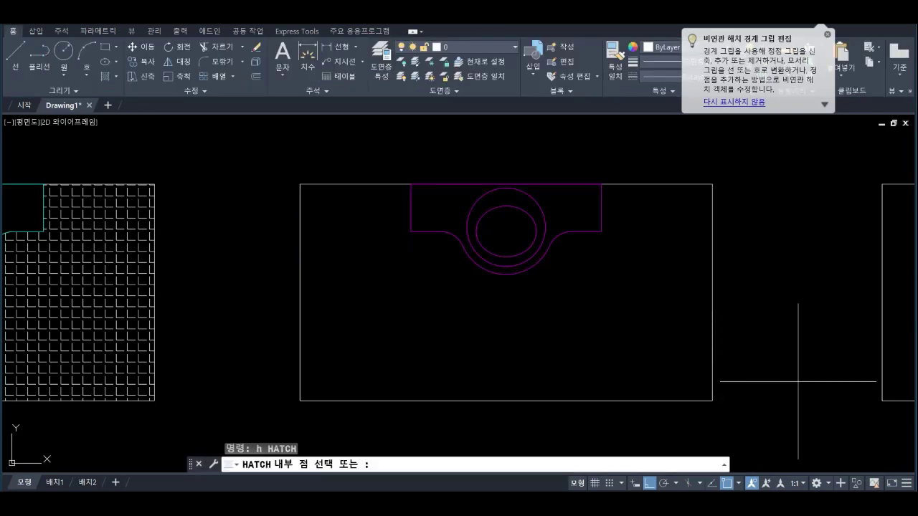
click(619, 324)
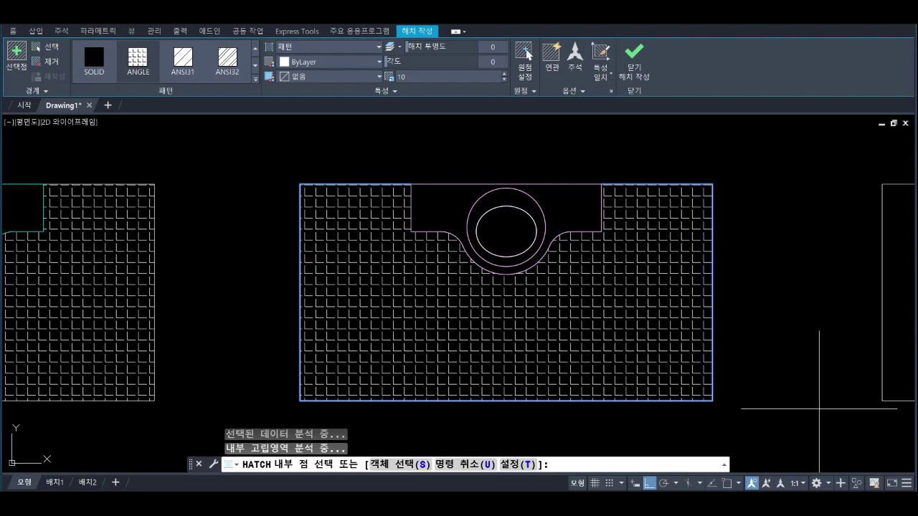
key(Return)
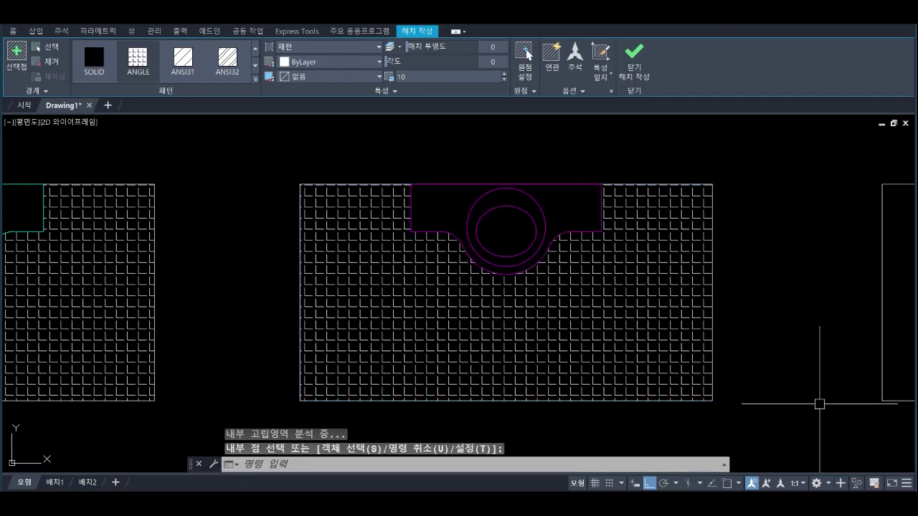
Start a hatch for the yellow block's rectangle and set the gap tolerance to 10 units in the expanded hatch settings.
middle_drag(815, 388, 274, 388)
middle_drag(552, 362, 478, 365)
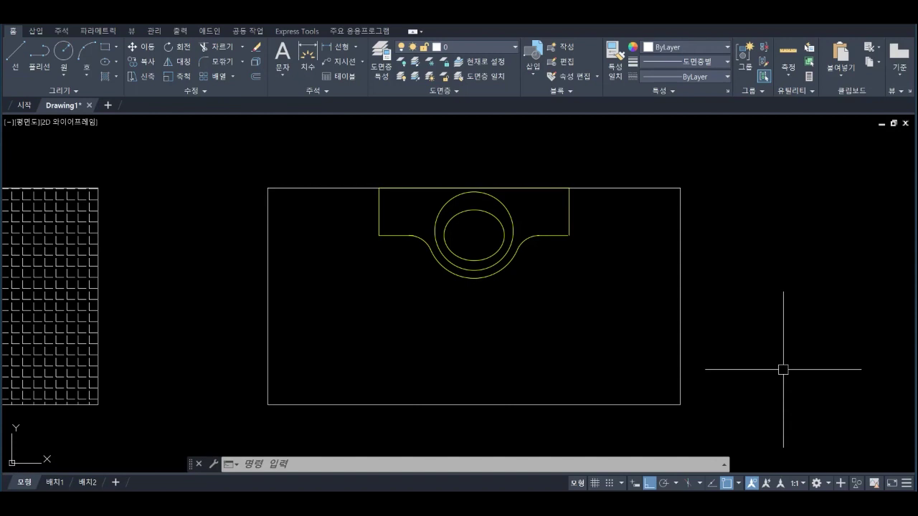
text(h)
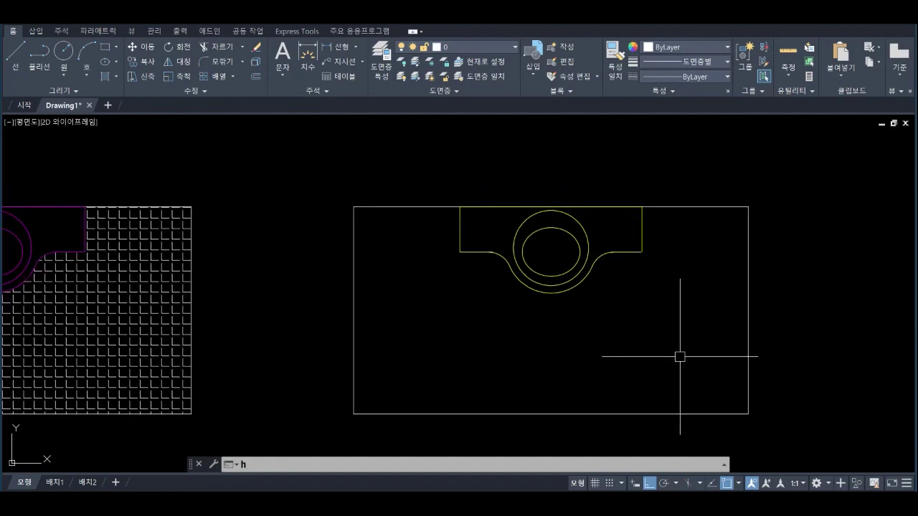
key(Return)
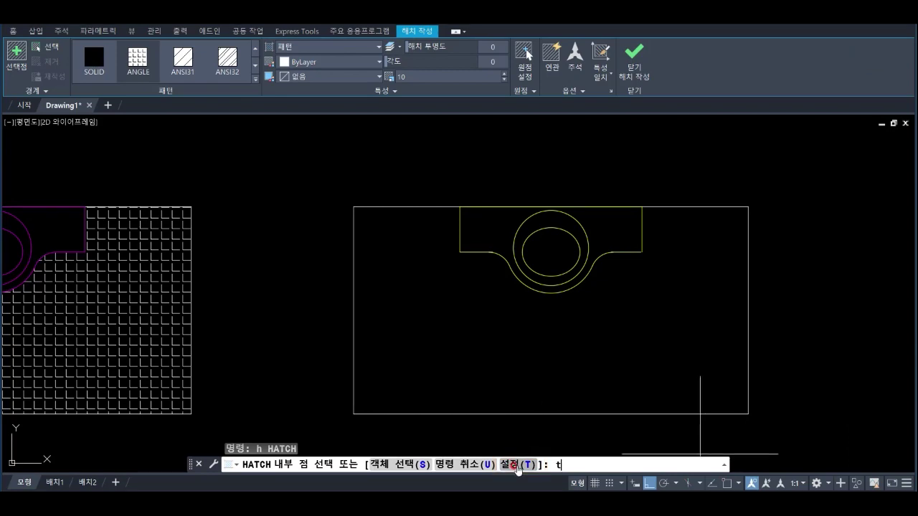
text(t)
key(Return)
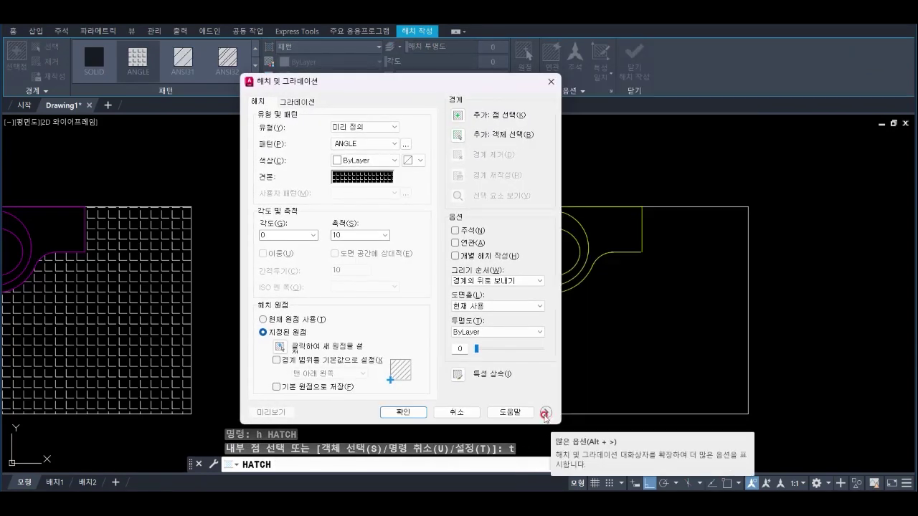
click(545, 415)
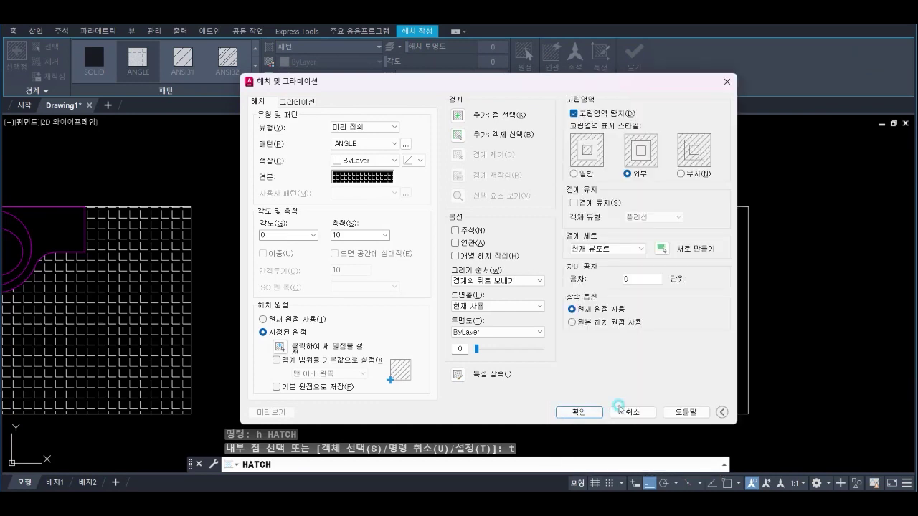
click(721, 412)
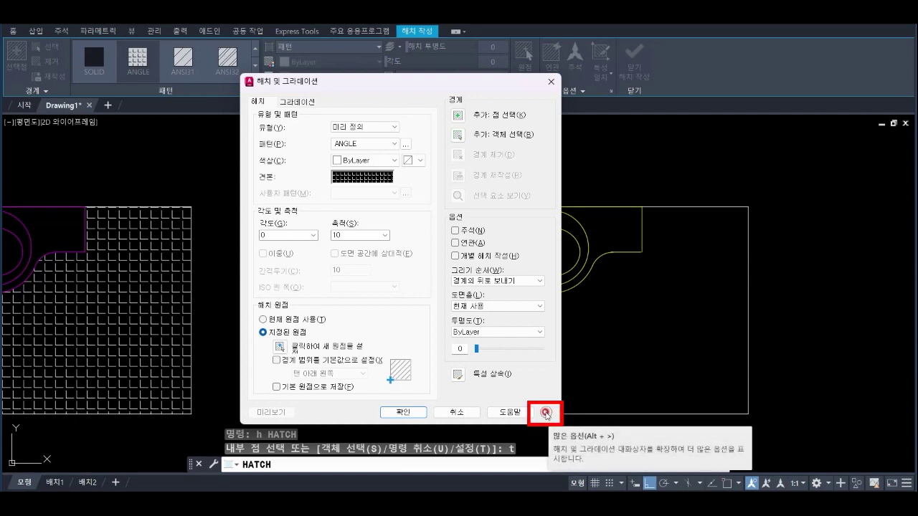
click(545, 413)
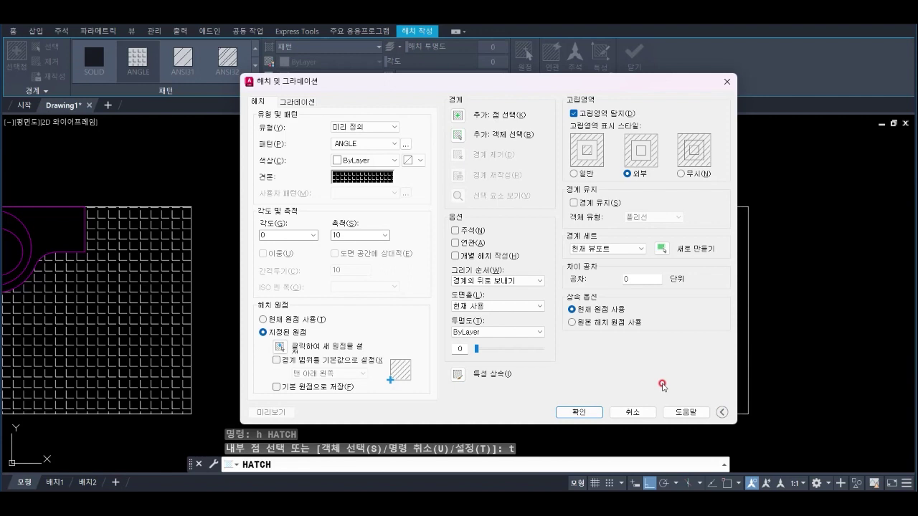
double_click(628, 279)
text(10)
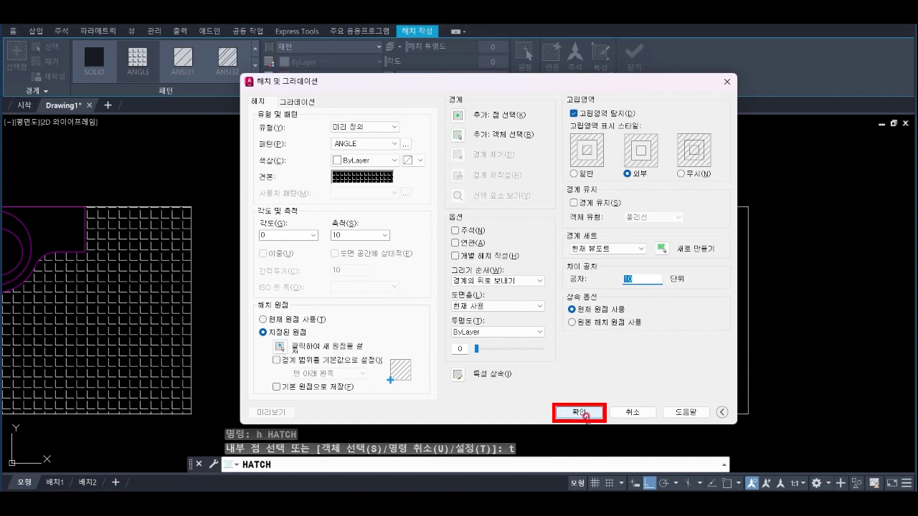
click(585, 414)
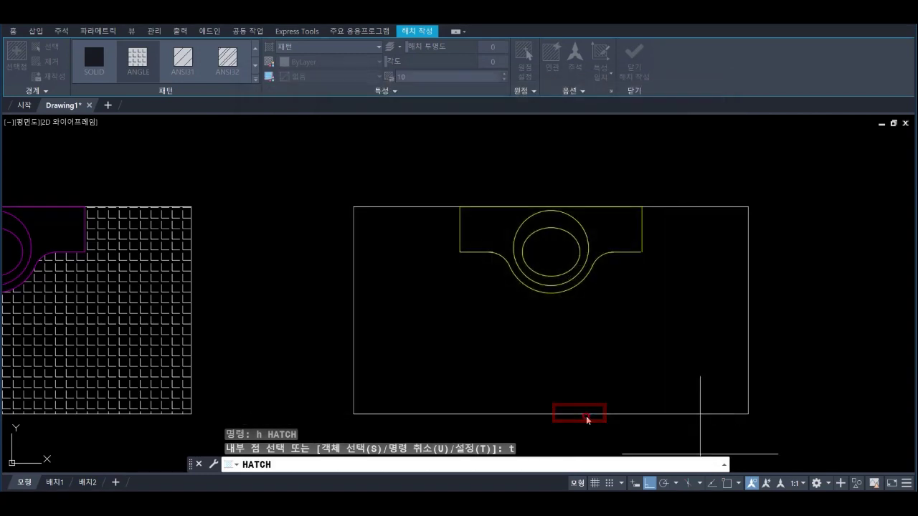
Hatch the rectangle around the yellow block with the ANGLE pattern at scale 10, and check the block's lower-right corner.
click(681, 343)
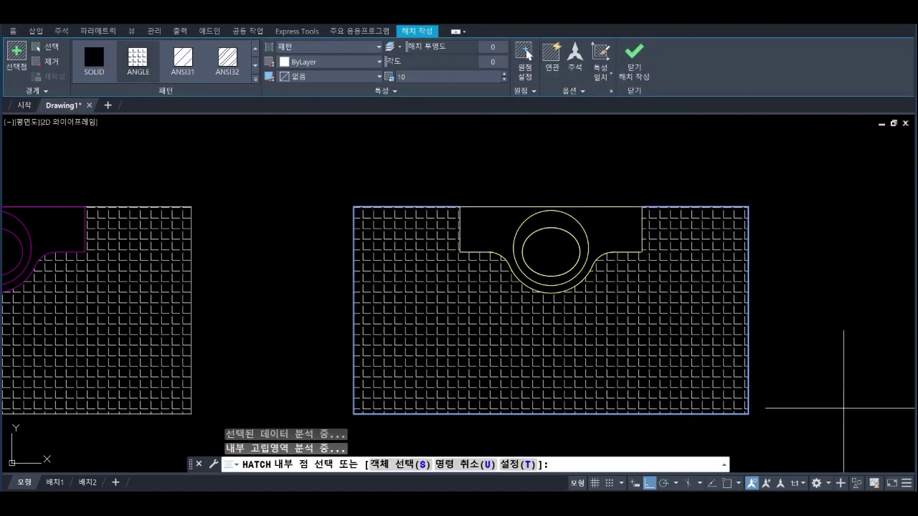
key(Return)
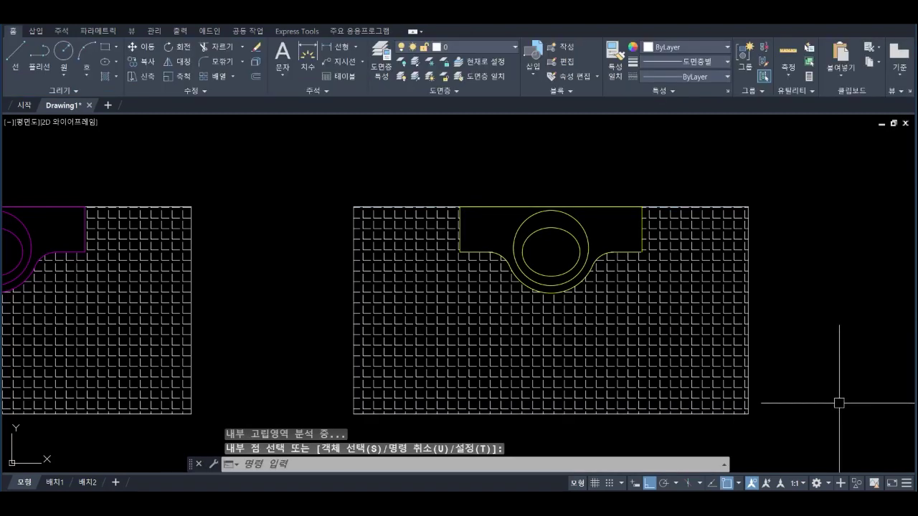
scroll(645, 258, up, 10)
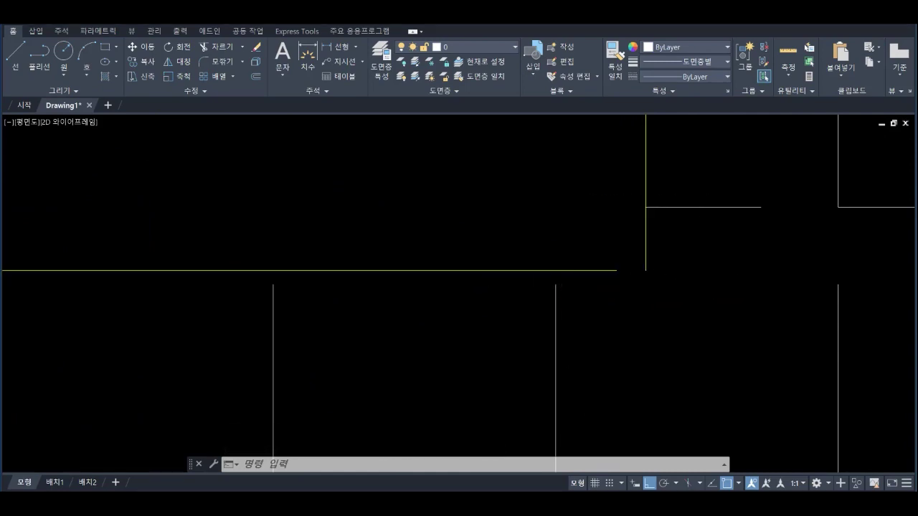
scroll(573, 289, down, 10)
scroll(574, 289, down, 4)
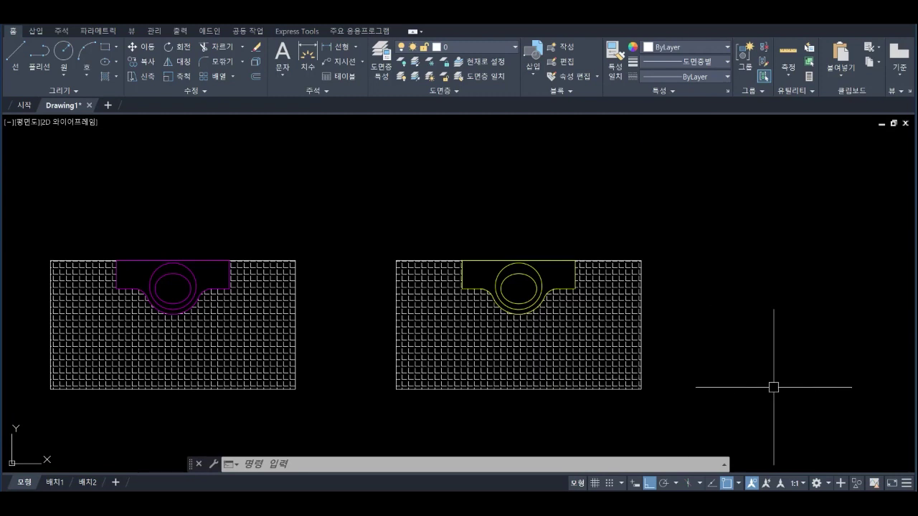
scroll(765, 409, down, 3)
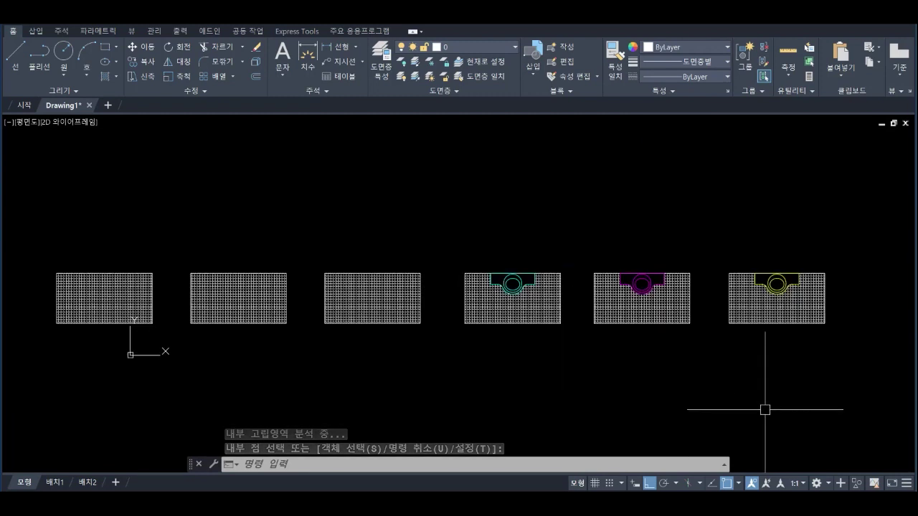